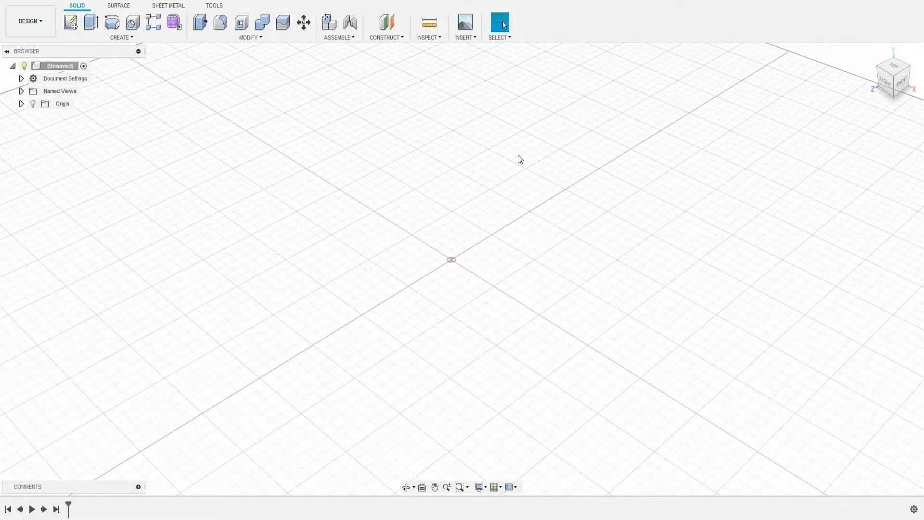
Start a new sketch on the front (XY) origin plane.
left_click(70, 22)
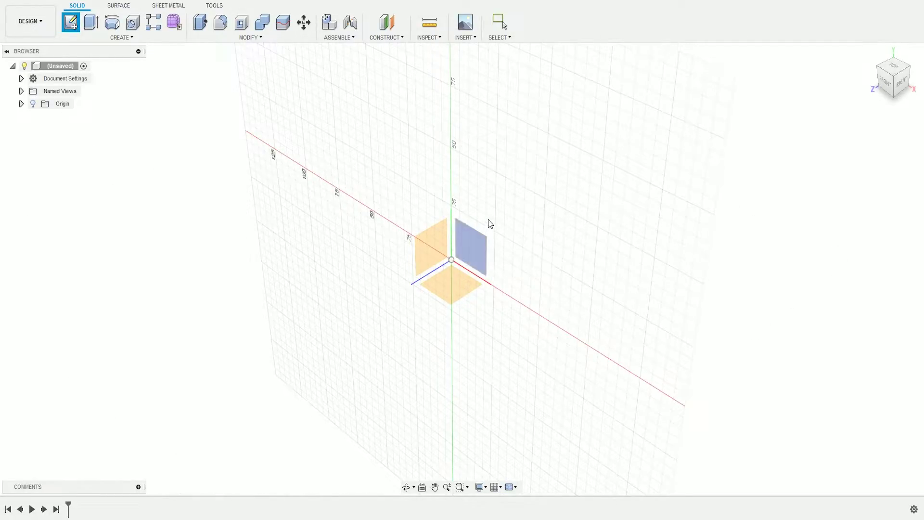
left_click(467, 245)
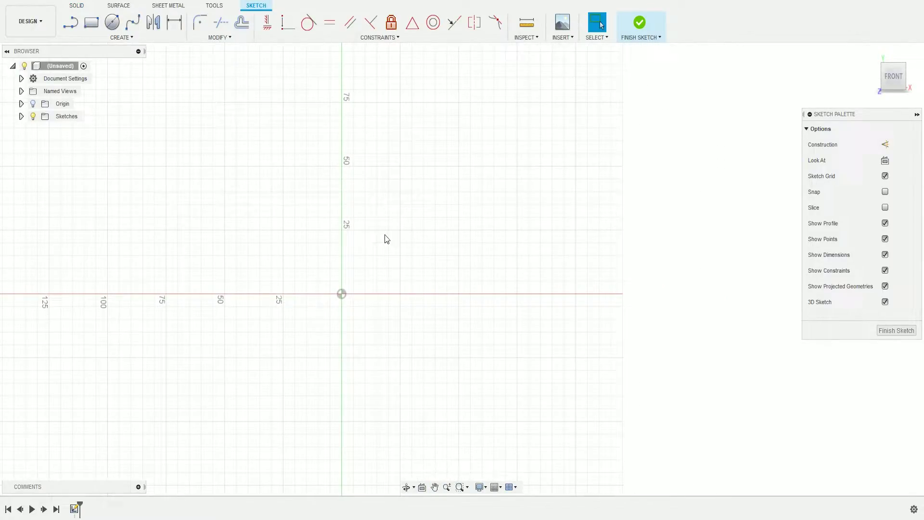
Draw a 75 mm base line from the origin, then a 74 mm line angled at 40°.
left_click(70, 24)
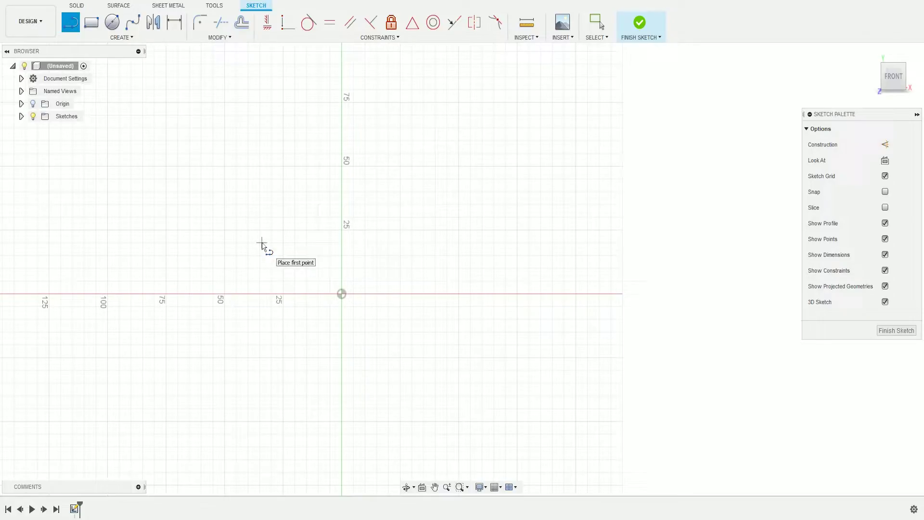
left_click(342, 295)
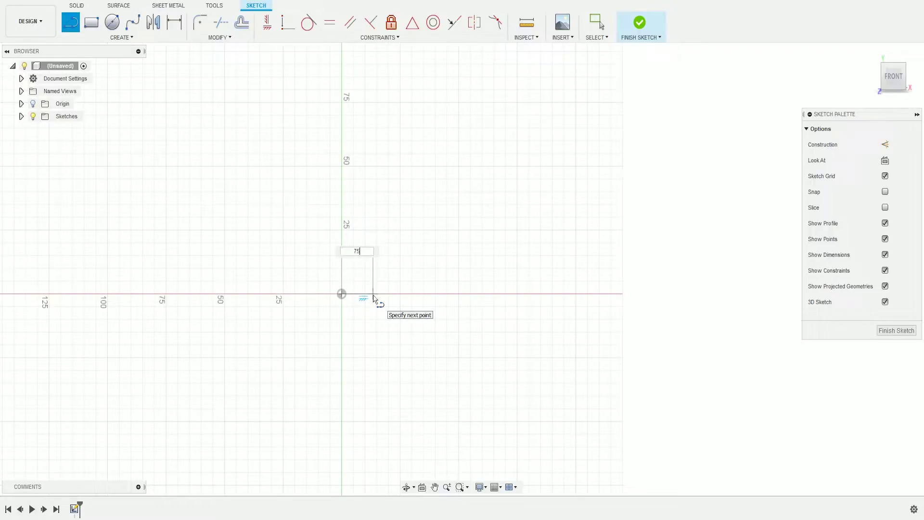
type("75")
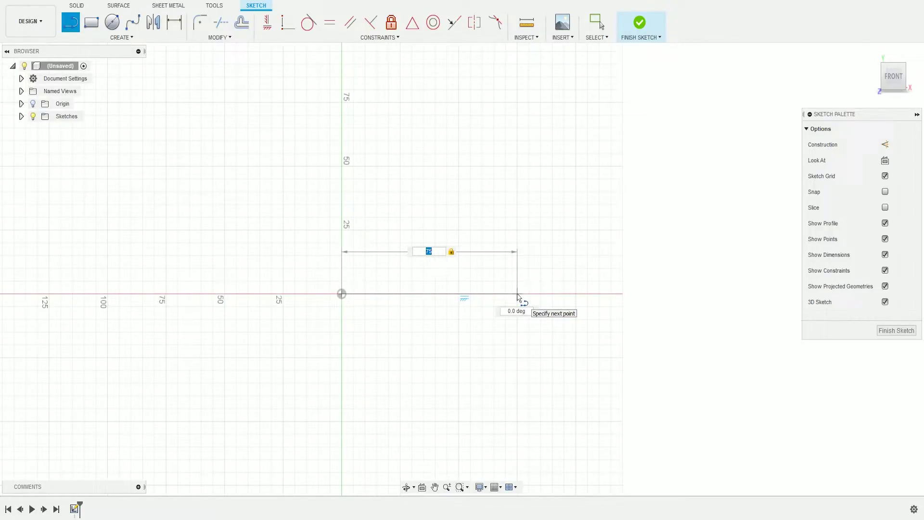
left_click(518, 296)
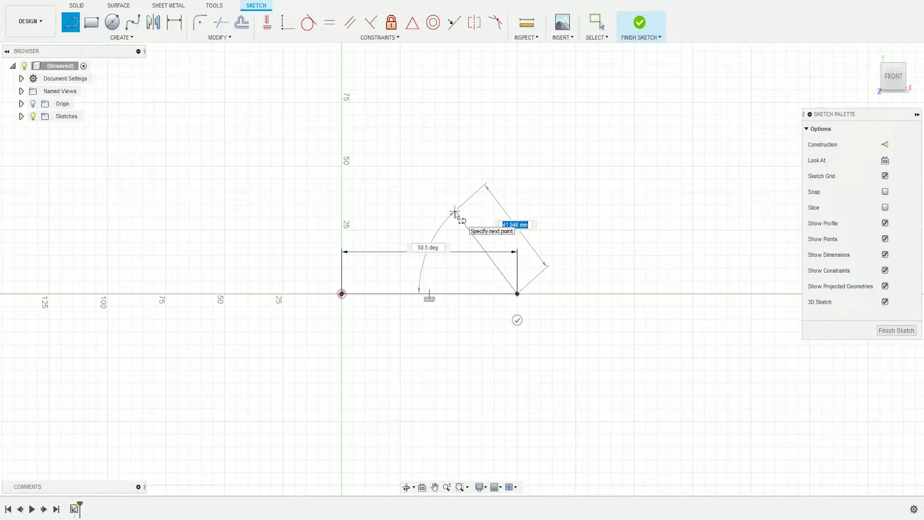
type("74")
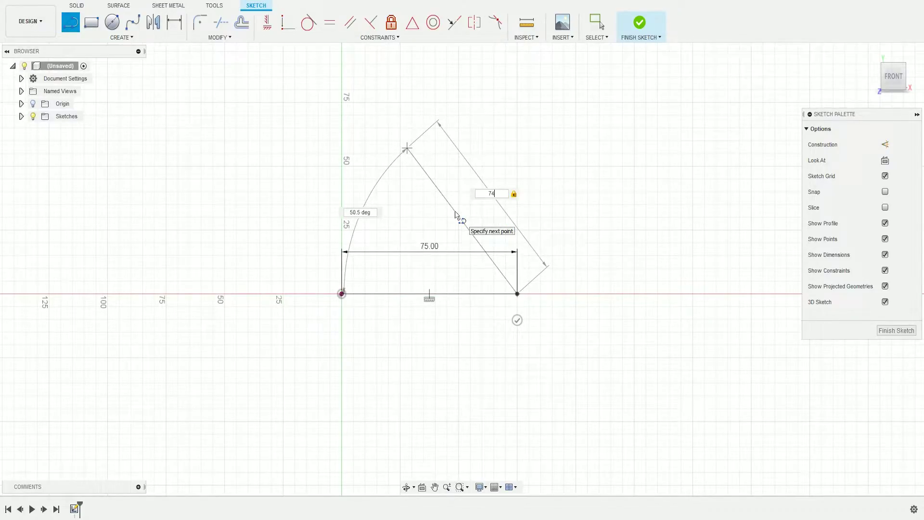
key("Tab")
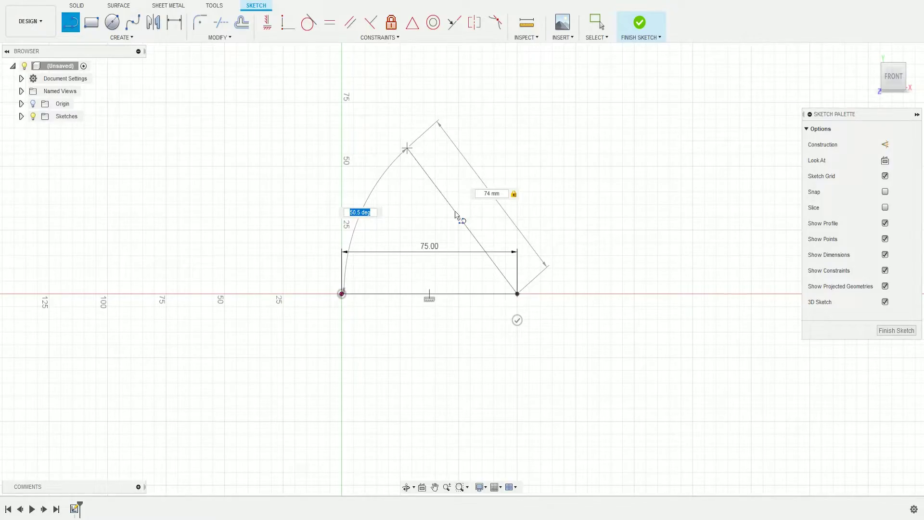
type("4")
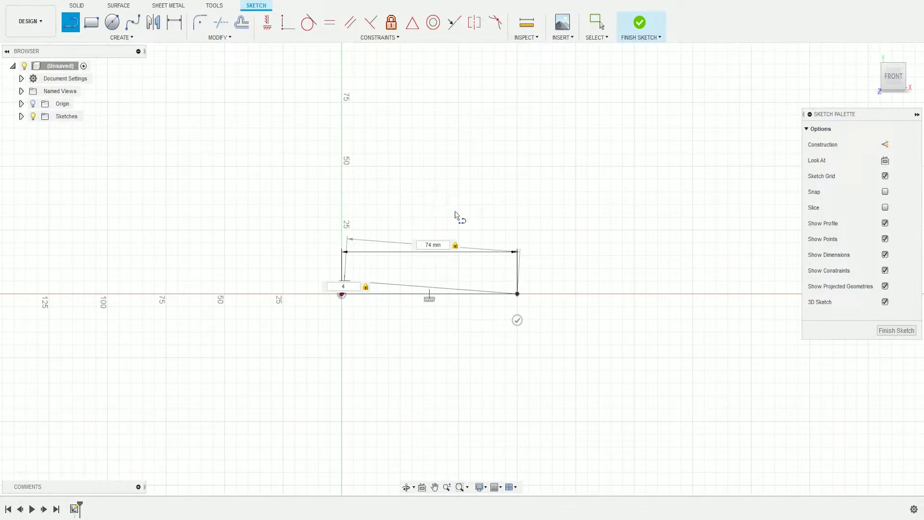
type("0")
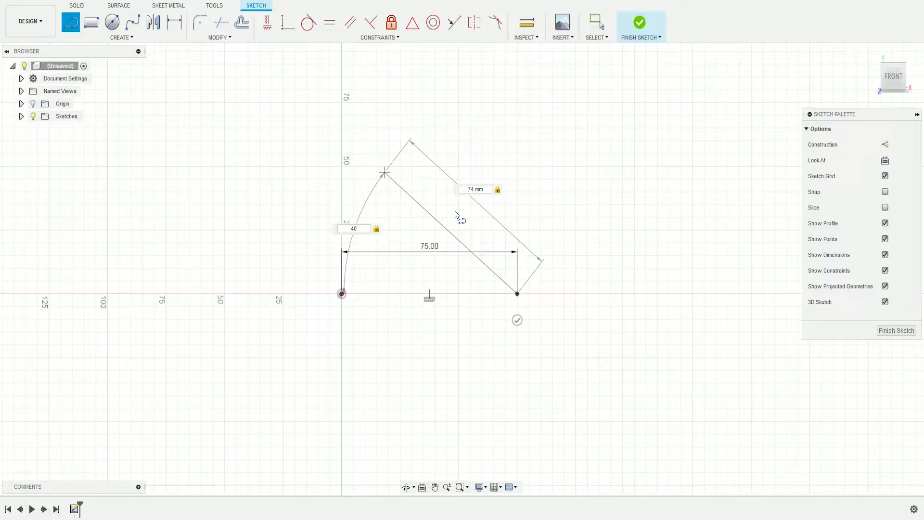
key("Return")
key("Escape")
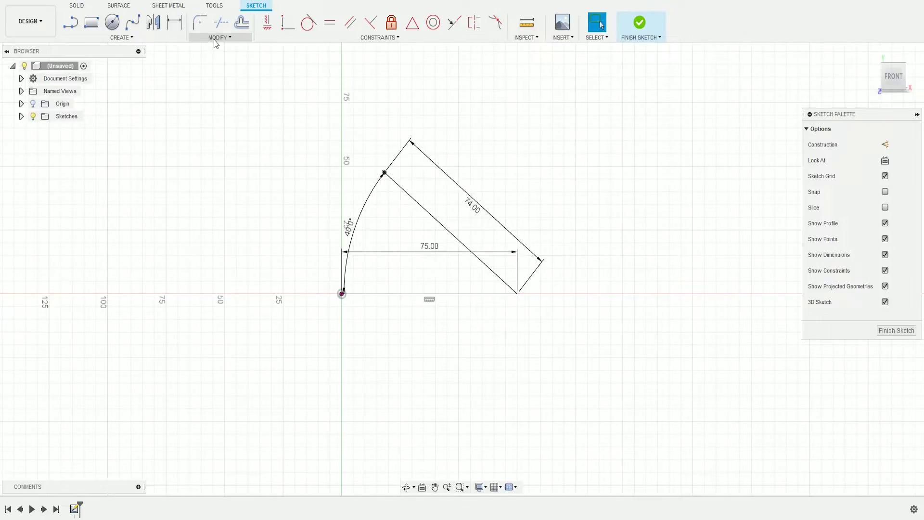
Offset the angled line chain by -4 mm to form the wall's inner edge.
left_click(239, 26)
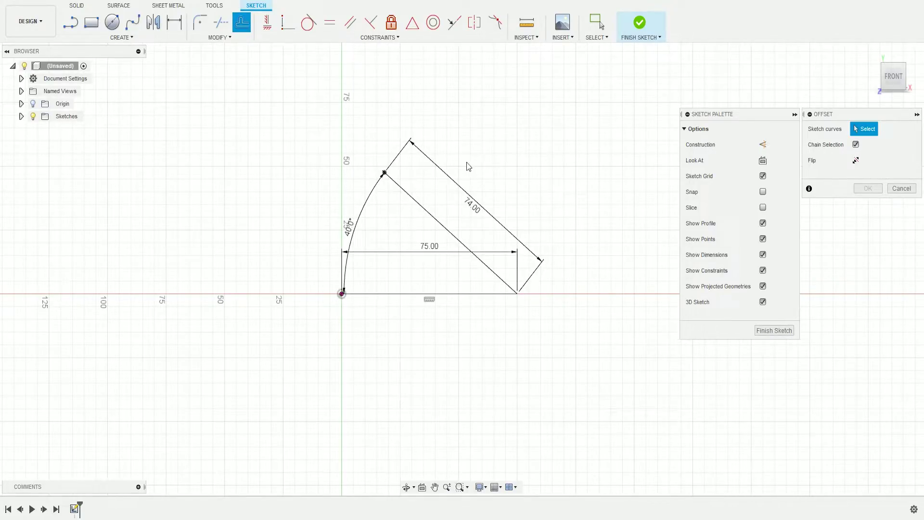
left_click(436, 224)
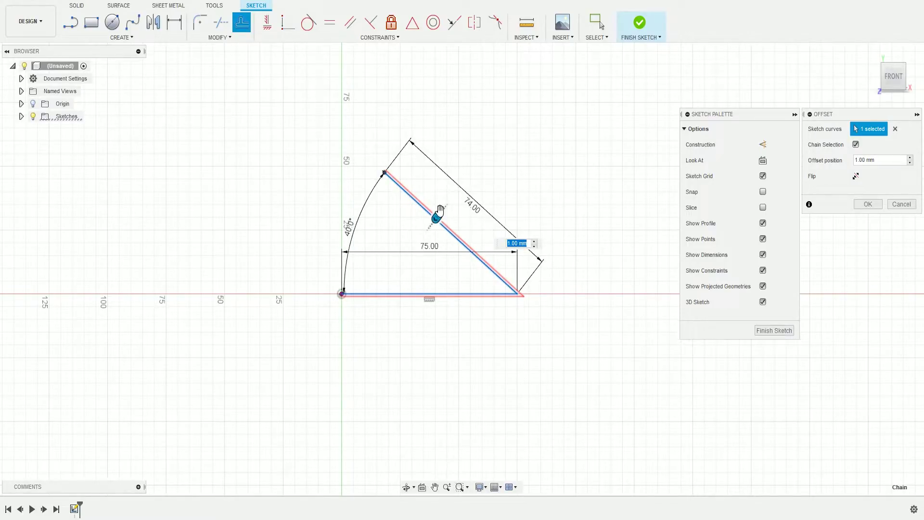
type("-4")
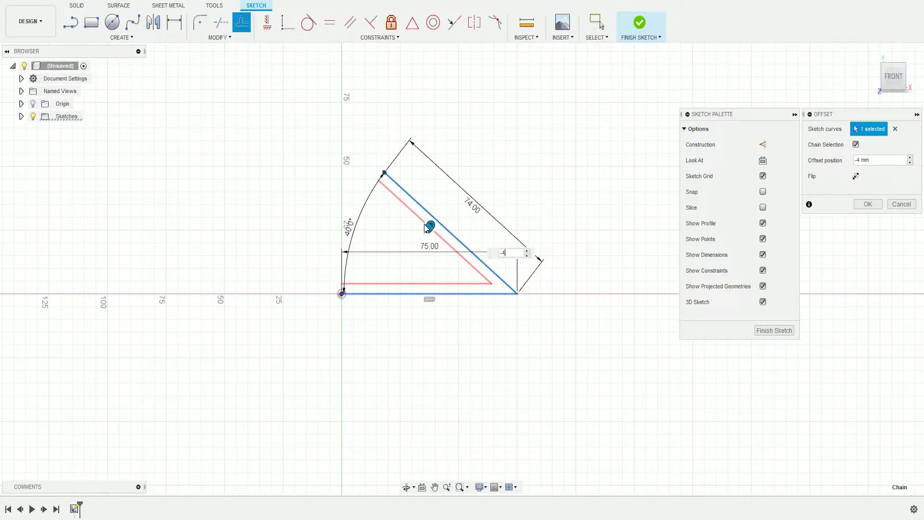
key("Return")
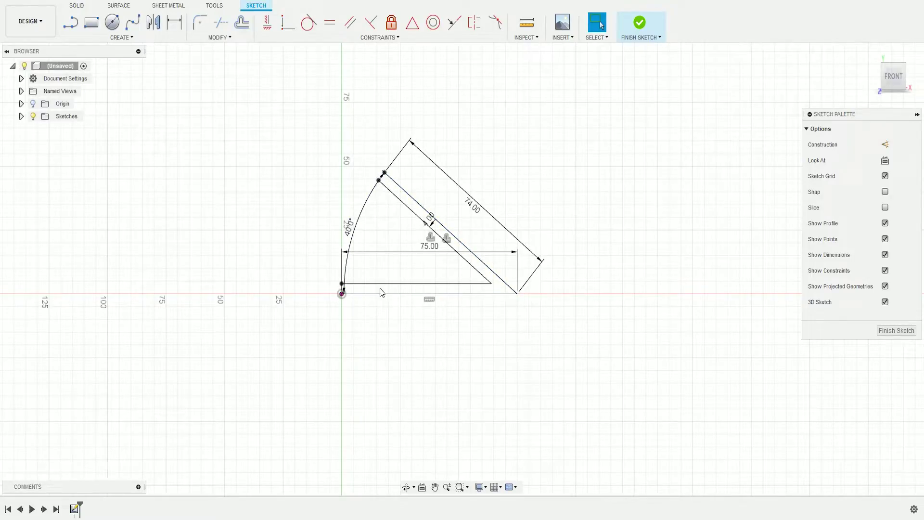
Draw a two-point circle between the top ends of the outer and inner wall lines.
scroll(385, 175, "up", 2)
scroll(383, 174, "up", 3)
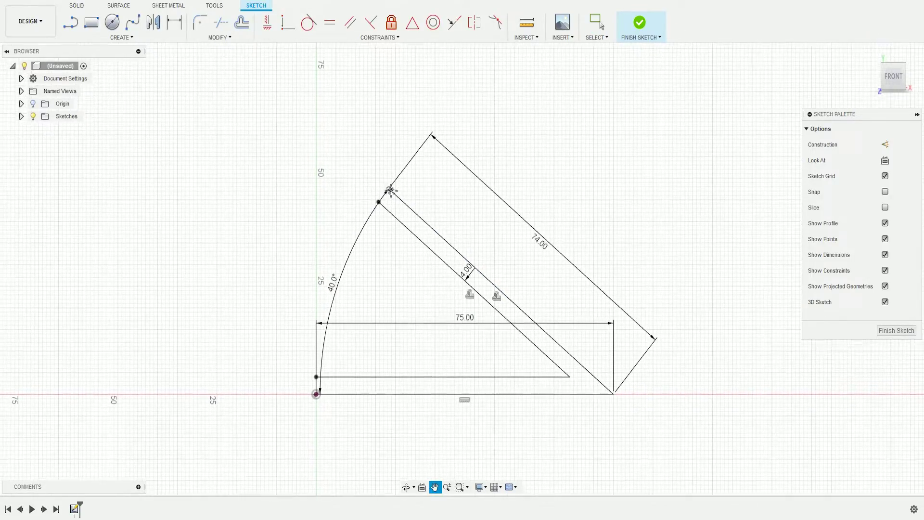
scroll(389, 199, "up", 2)
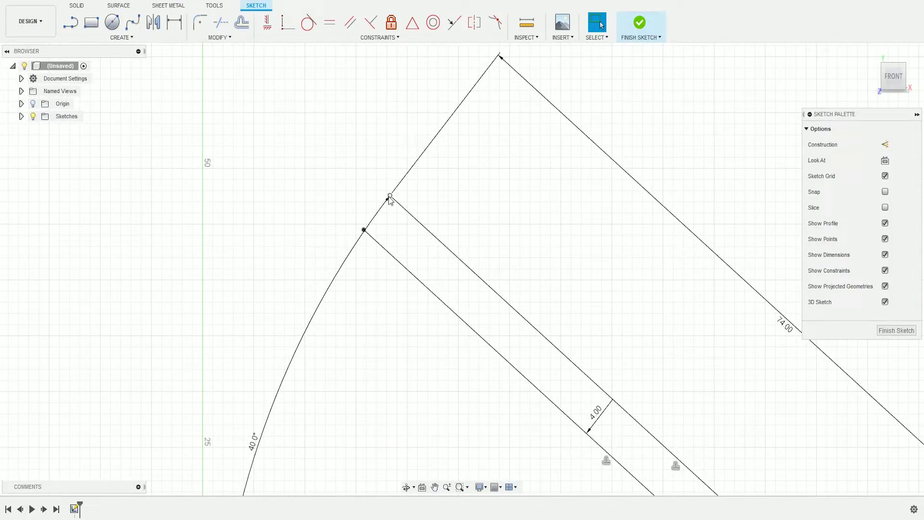
left_click(112, 23)
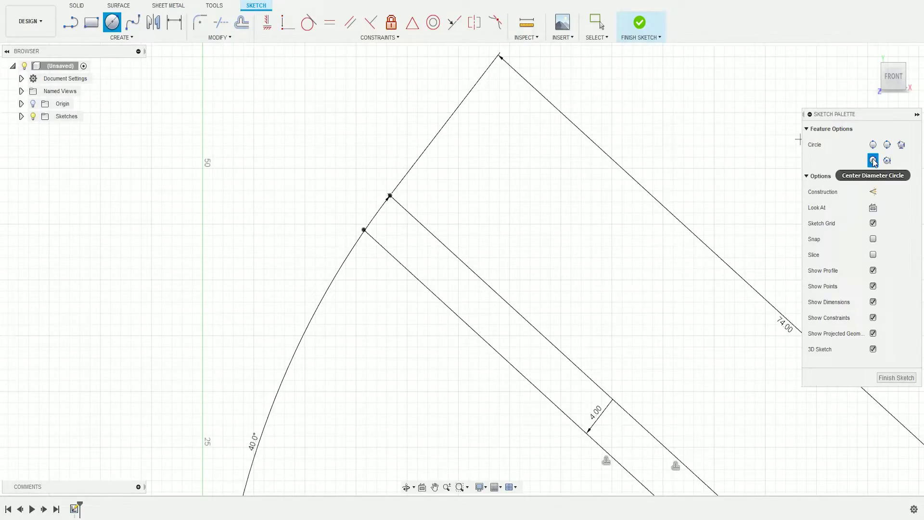
left_click(871, 144)
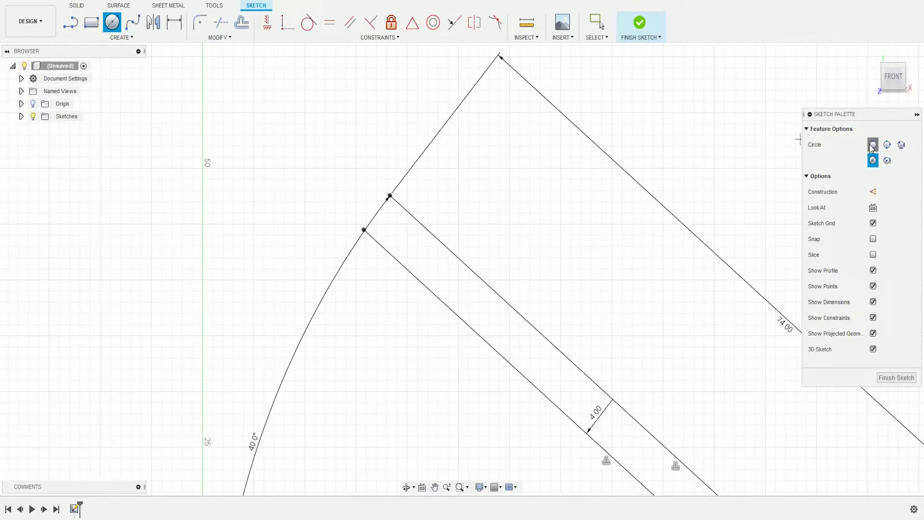
left_click(390, 196)
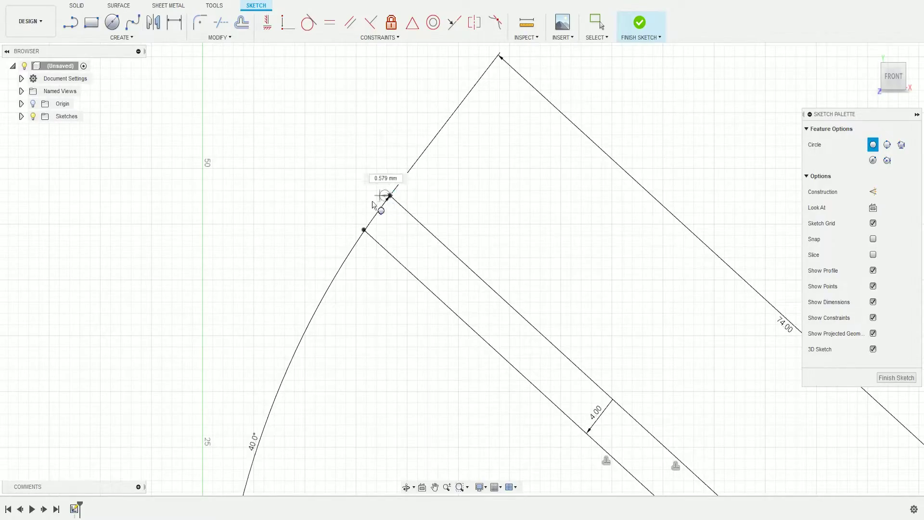
left_click(364, 229)
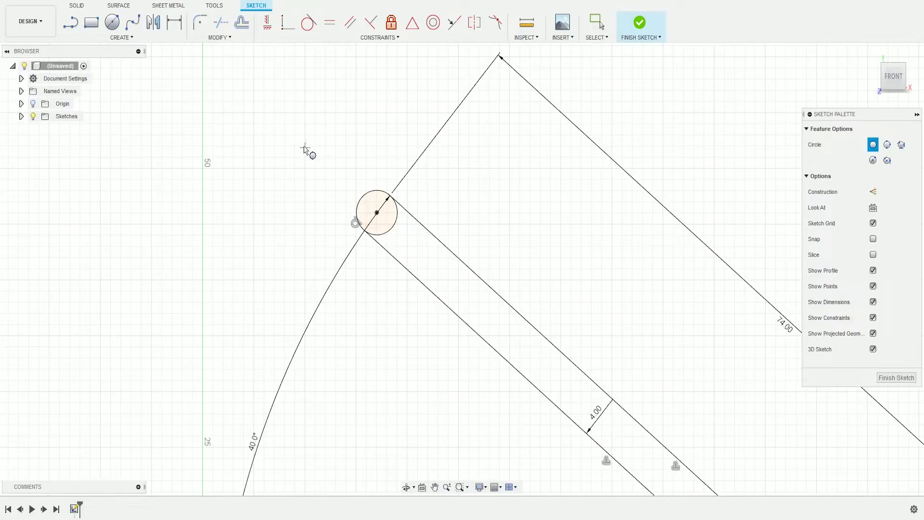
Trim away the circle's arc between the wall lines, leaving a rounded cap.
left_click(220, 25)
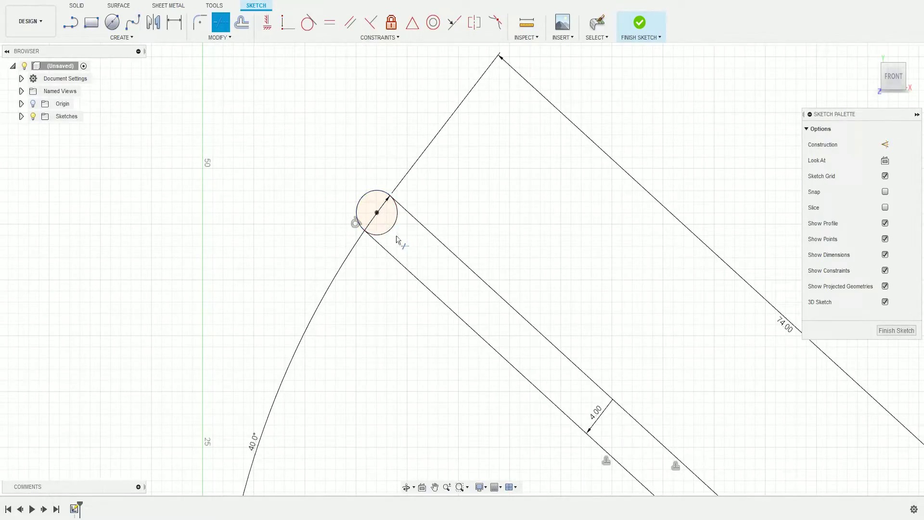
left_click(394, 225)
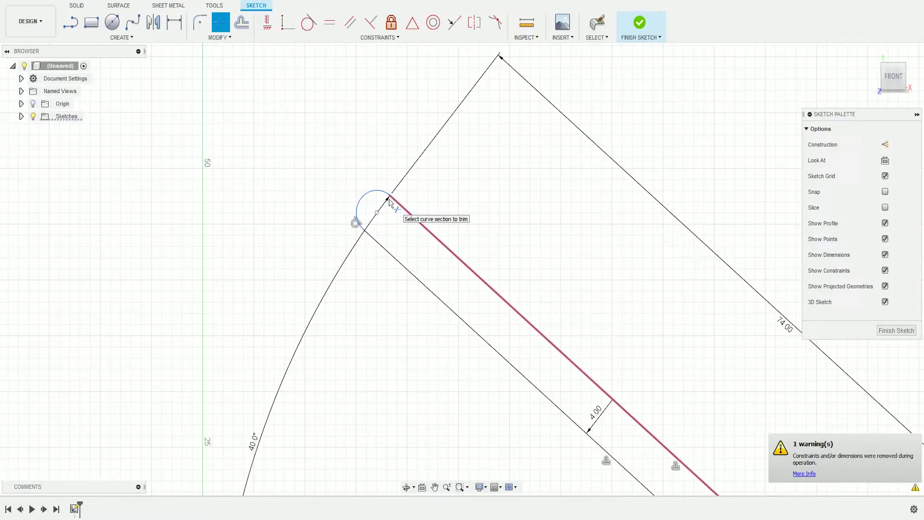
scroll(390, 202, "down", 3)
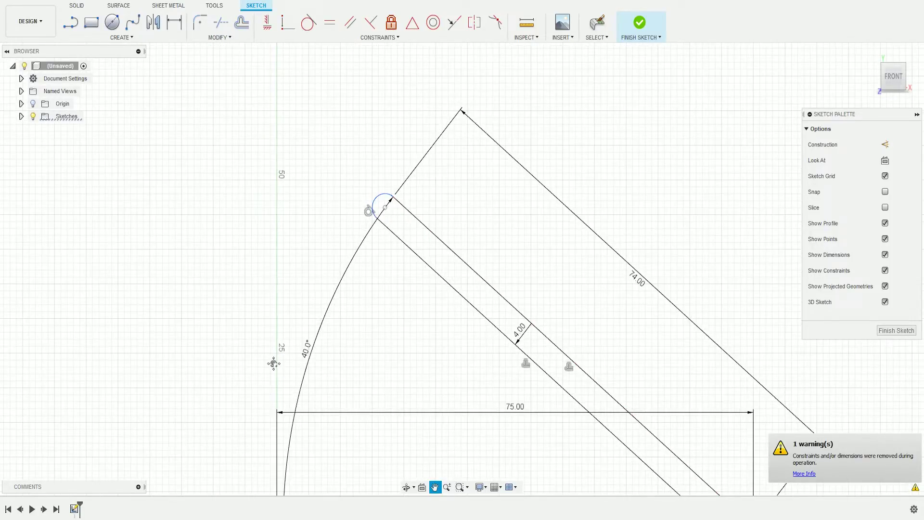
middle_click_drag(274, 361, 285, 217)
scroll(289, 378, "up", 3)
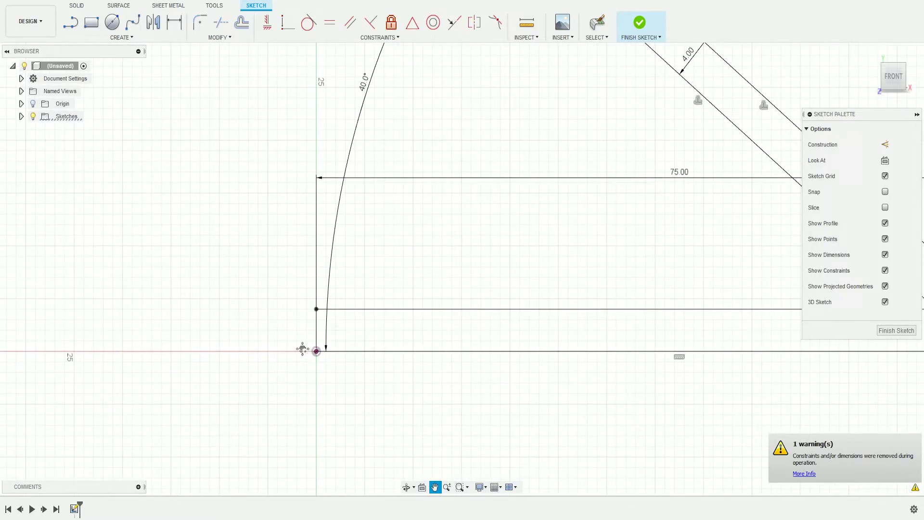
Draw a 24 mm diameter two-point circle rising upward from the origin.
key("c")
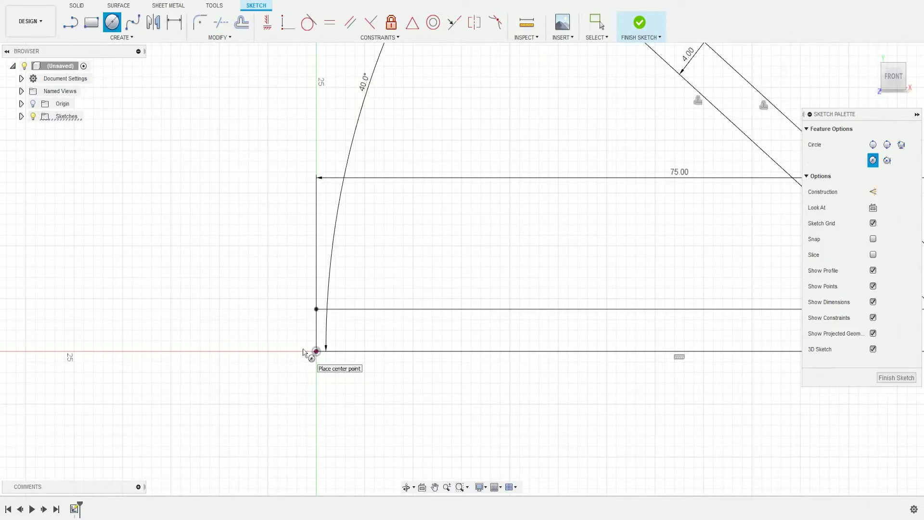
left_click(873, 145)
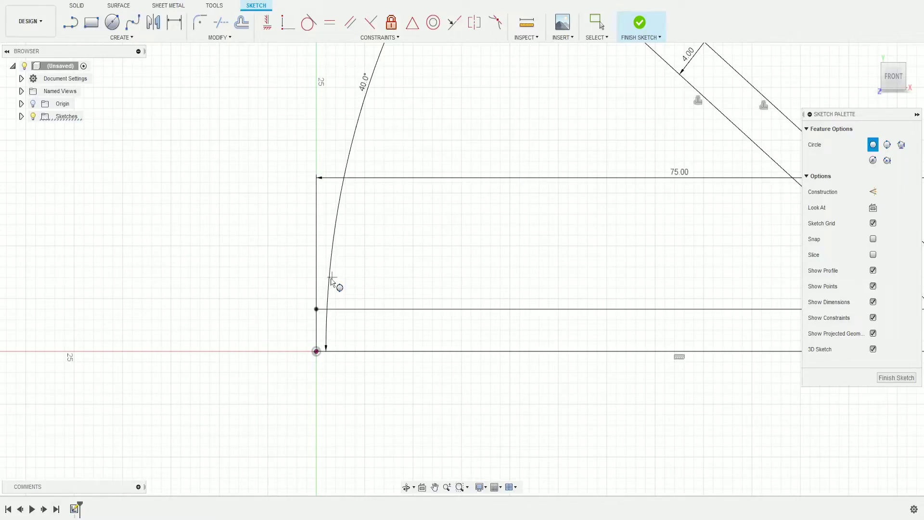
left_click(316, 351)
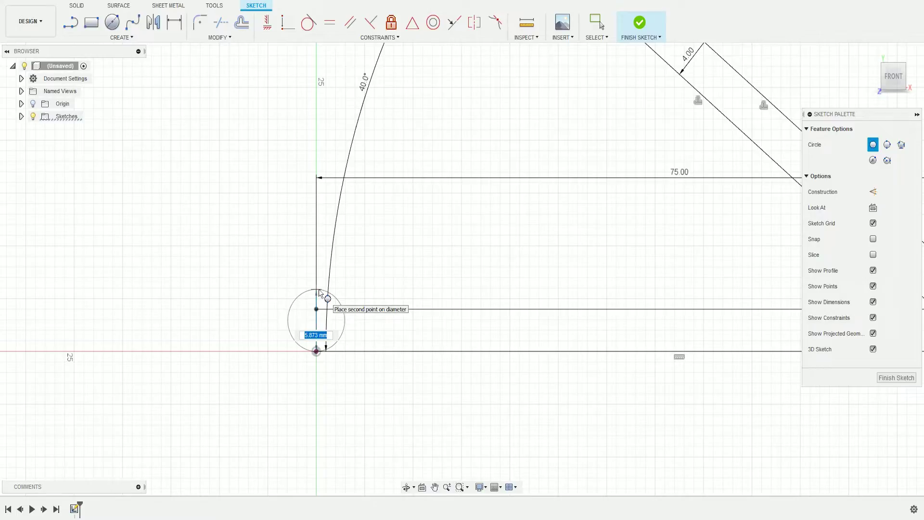
type("24")
key("Tab")
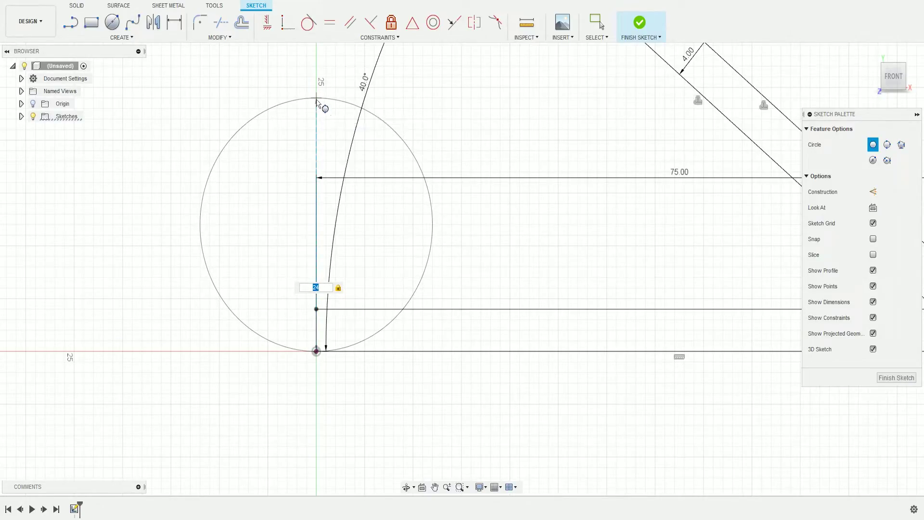
left_click(316, 101)
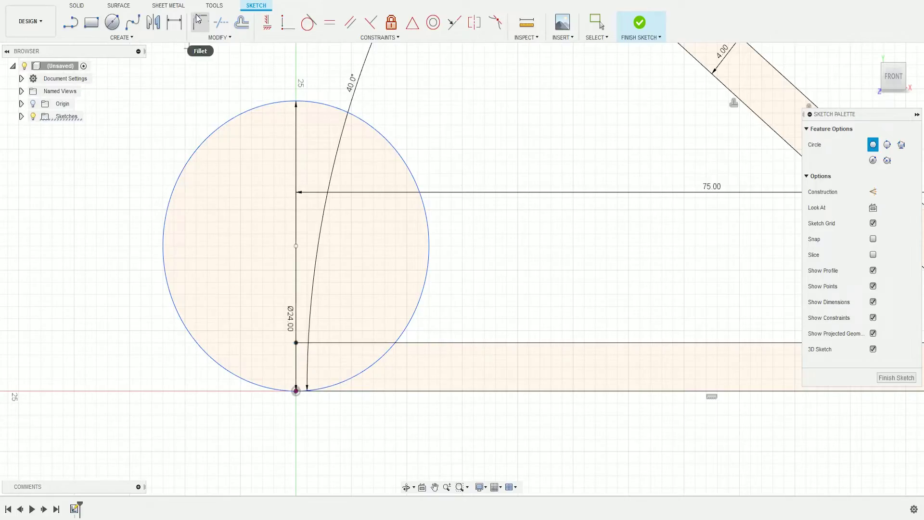
Offset the 24 mm circle by -4 mm to create a concentric inner circle.
left_click(241, 22)
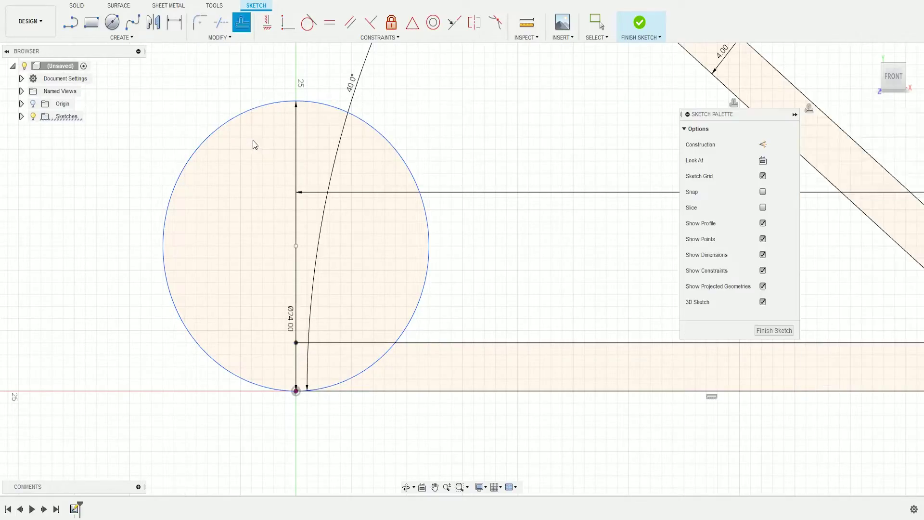
left_click(227, 127)
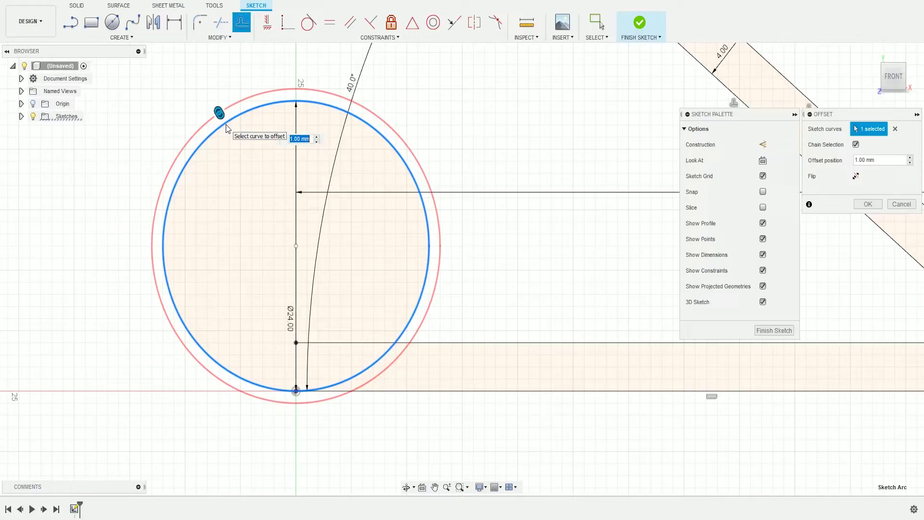
type("-")
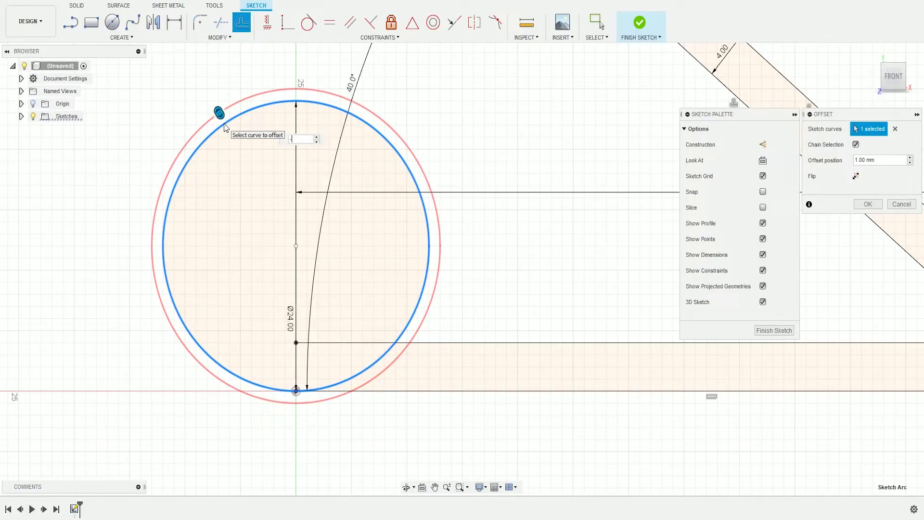
type("4")
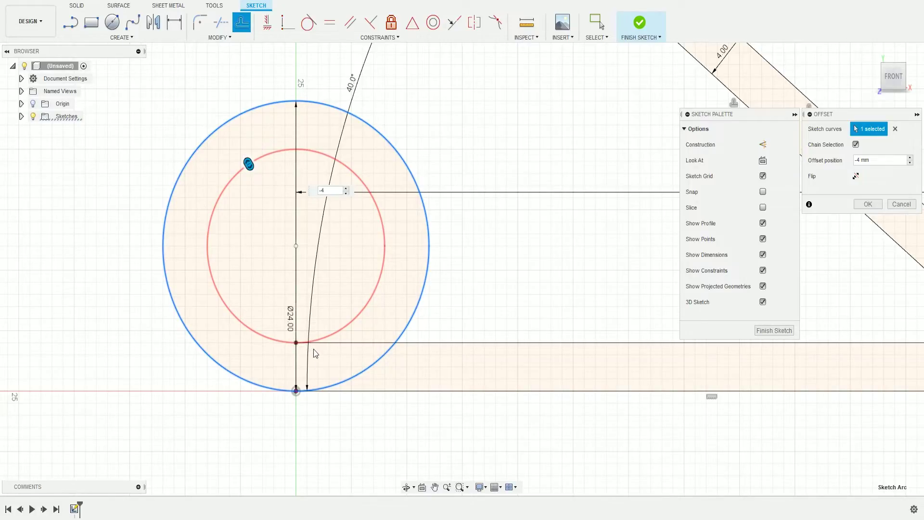
key("Return")
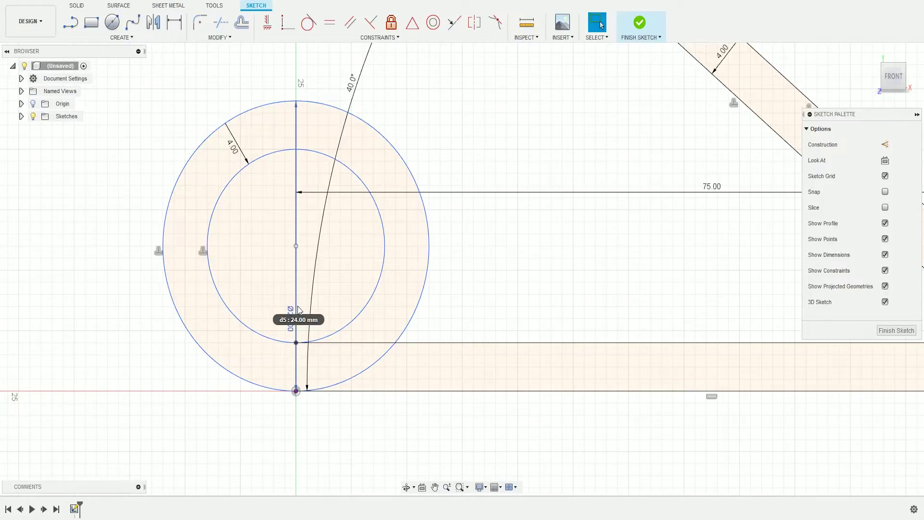
Draw a small two-point circle spanning the ring's left side from inner to outer circle.
key("c")
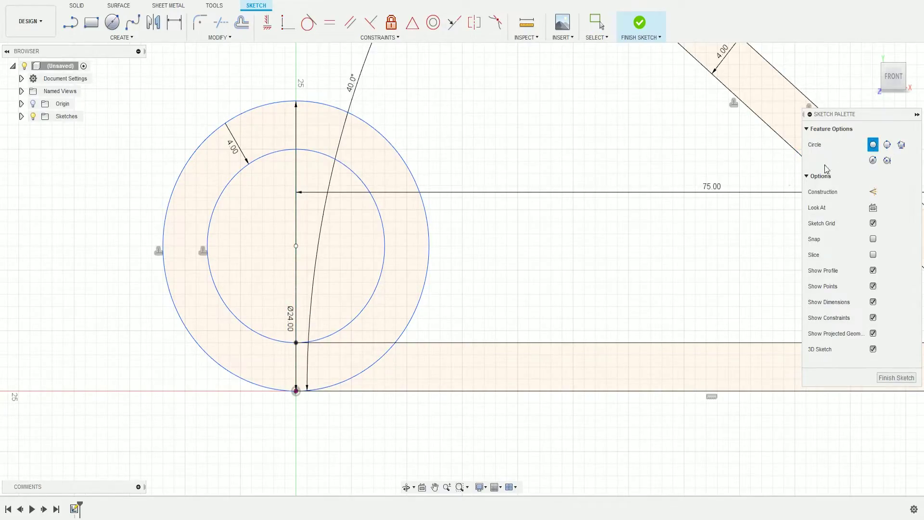
scroll(269, 260, "up", 3)
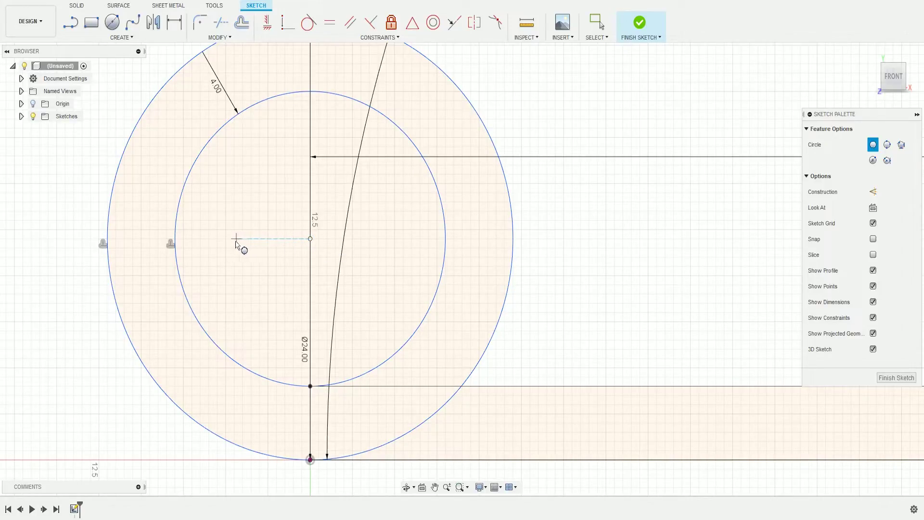
left_click(176, 241)
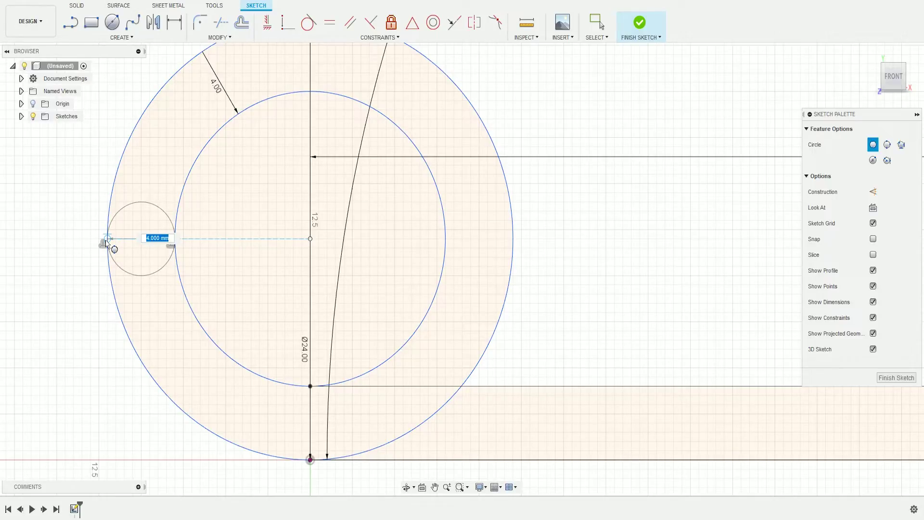
left_click(106, 238)
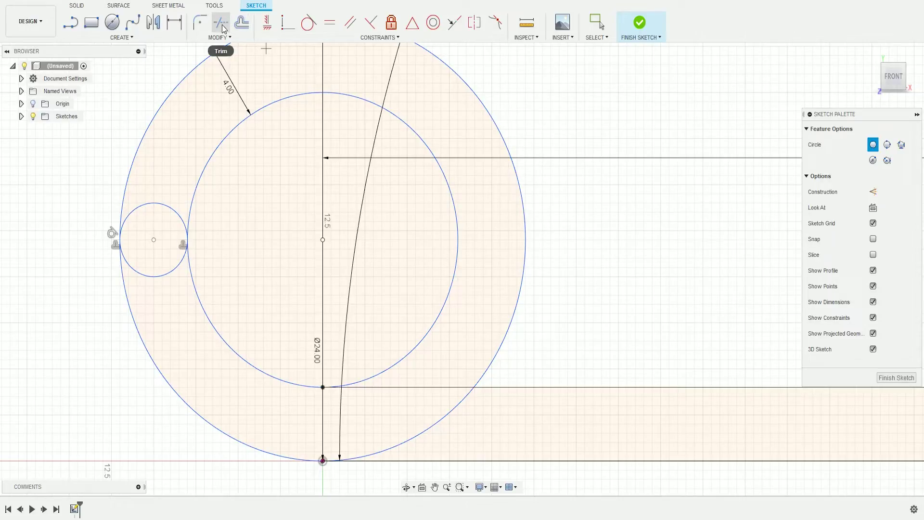
Trim the ring's upper arcs, the small circle's lower arc and leftover segment into a hook.
key("t")
scroll(233, 177, "down", 3)
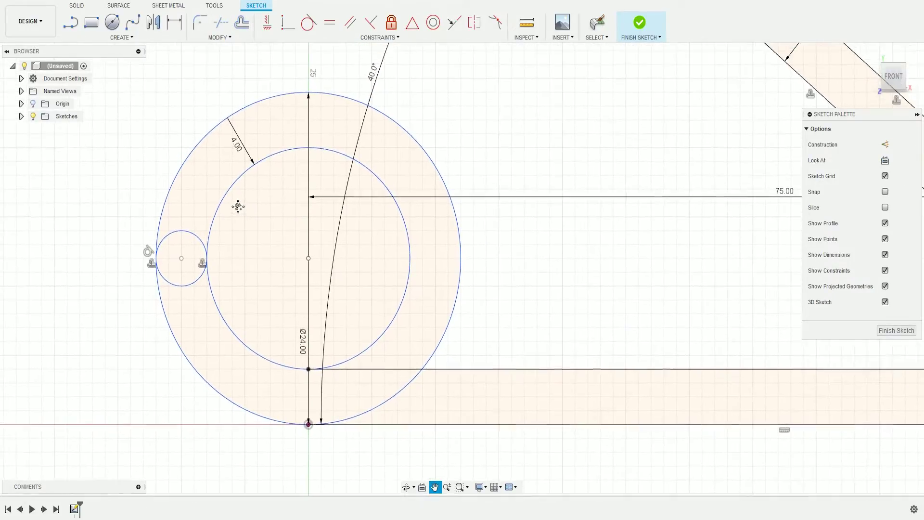
left_click(203, 170)
left_click(235, 201)
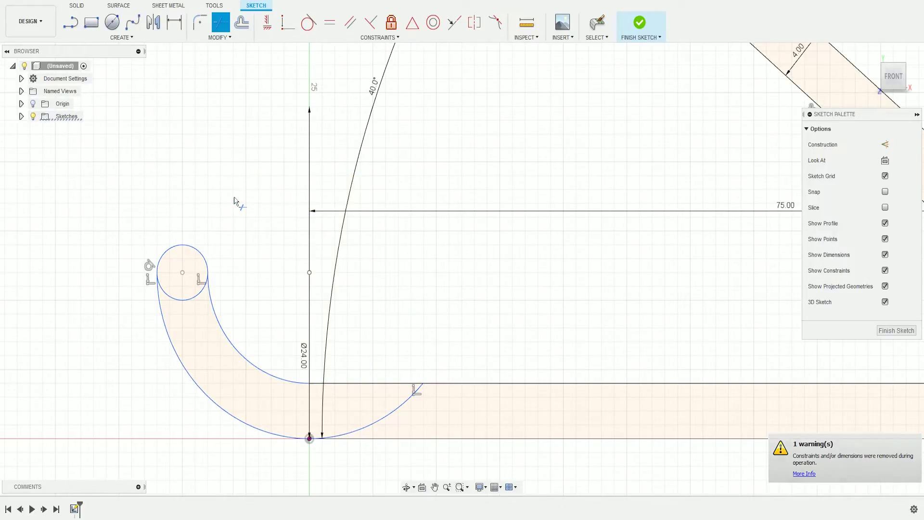
left_click(196, 294)
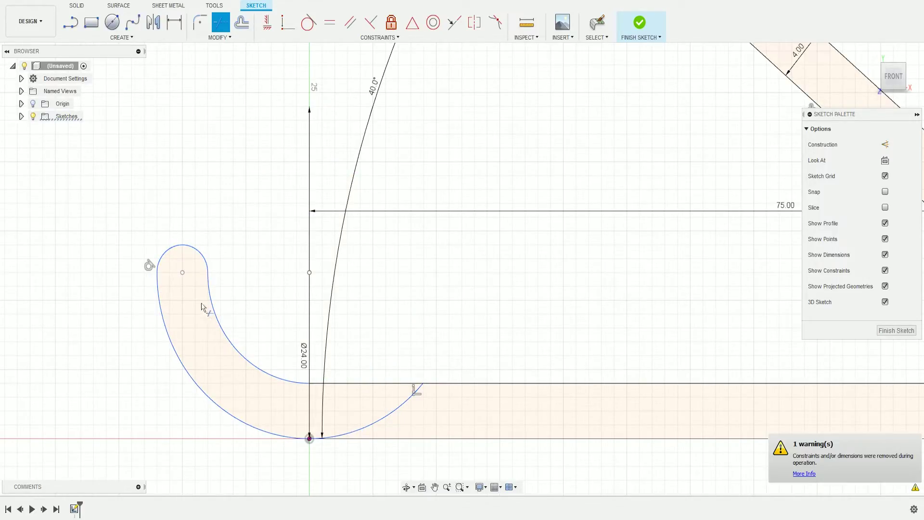
left_click(391, 418)
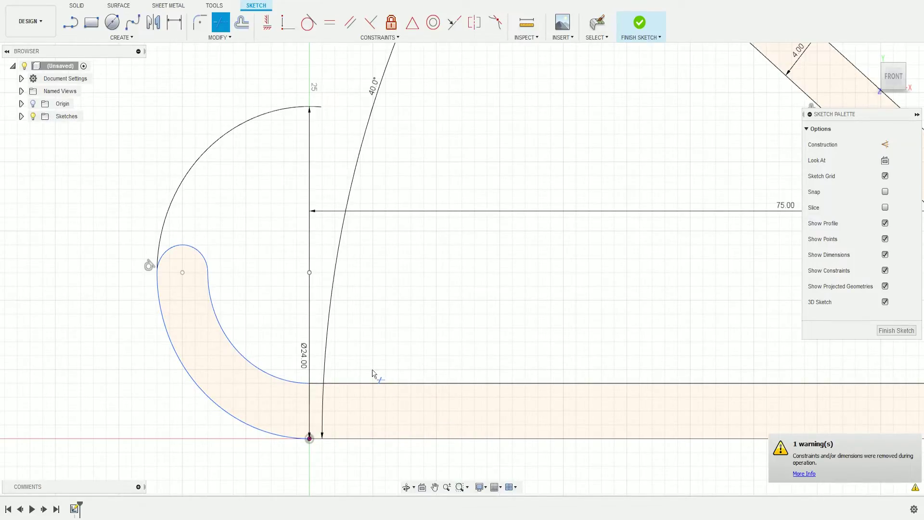
key("Escape")
scroll(408, 320, "down", 1)
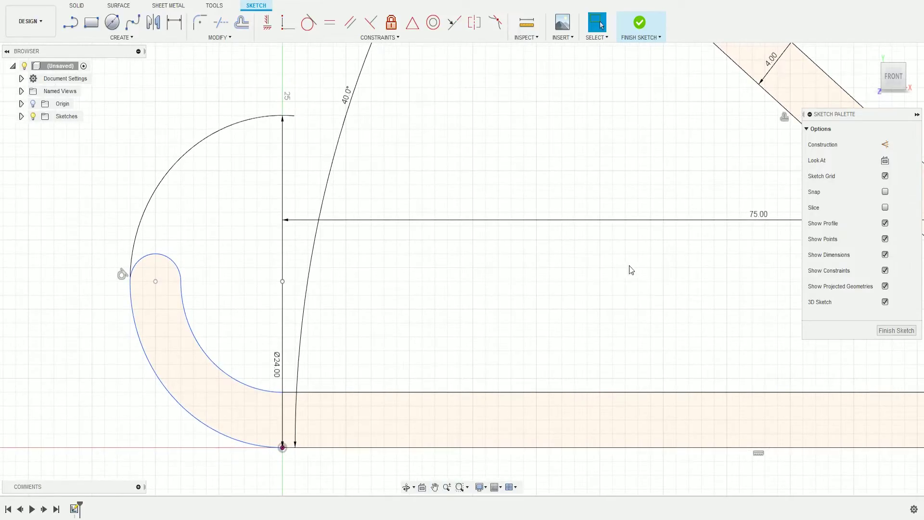
scroll(215, 174, "down", 3)
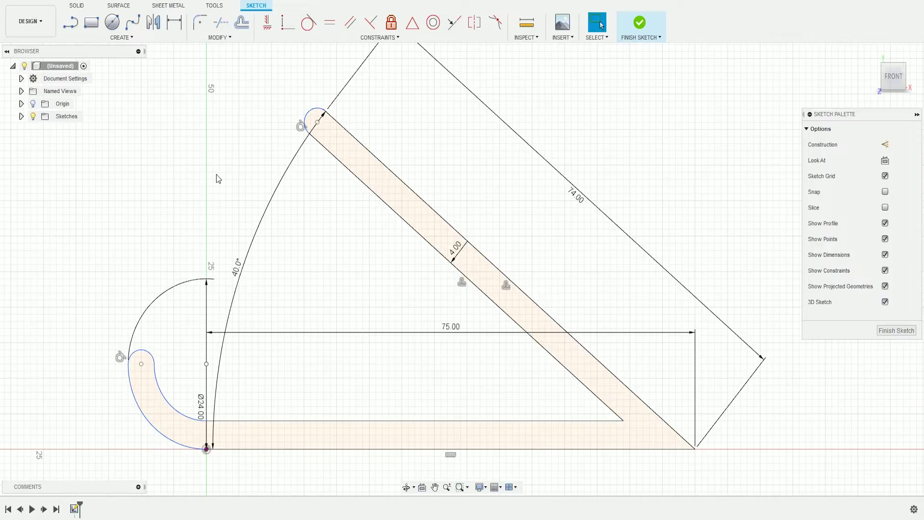
Extrude the hooked wall profile 60 mm into a solid stand body.
key("e")
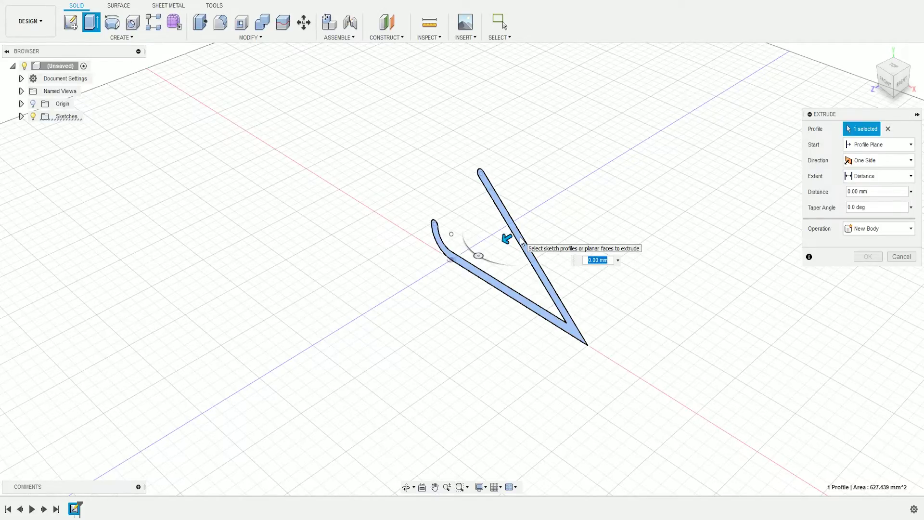
type("60")
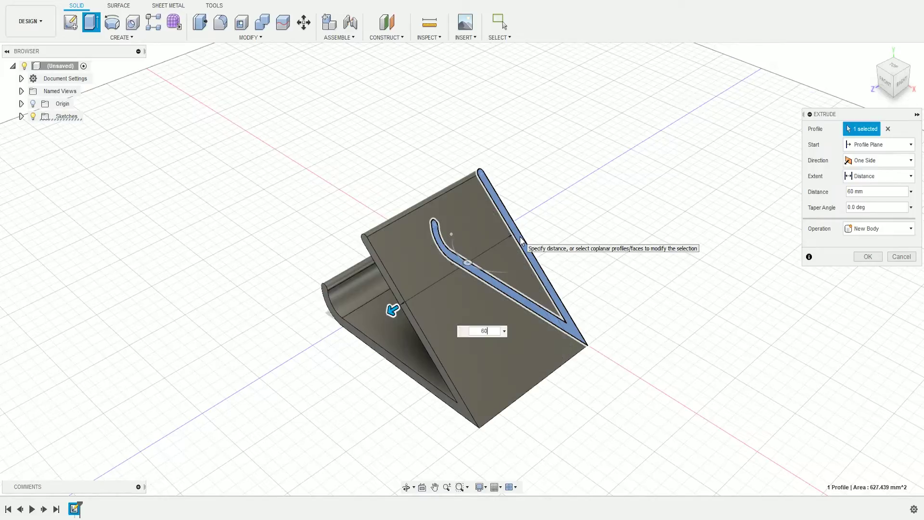
key("Return")
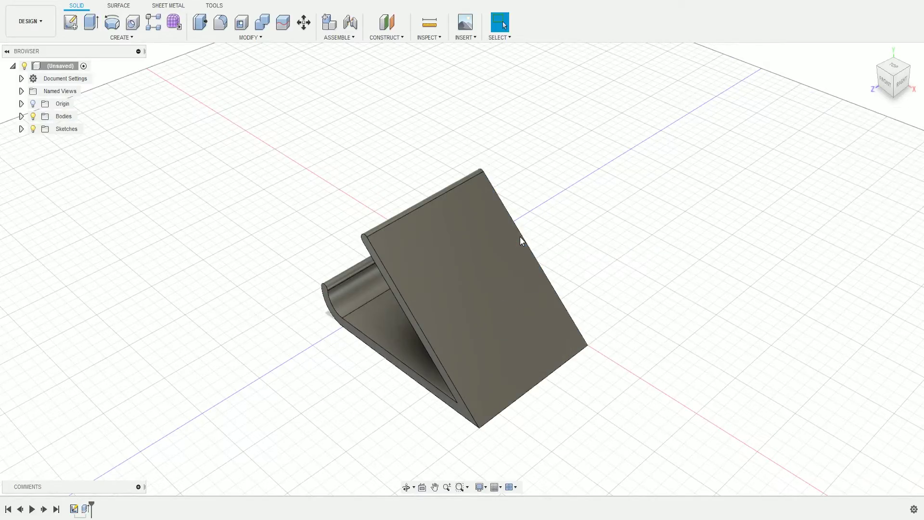
middle_click_drag(520, 236, 470, 303, "shift")
scroll(693, 392, "up", 3)
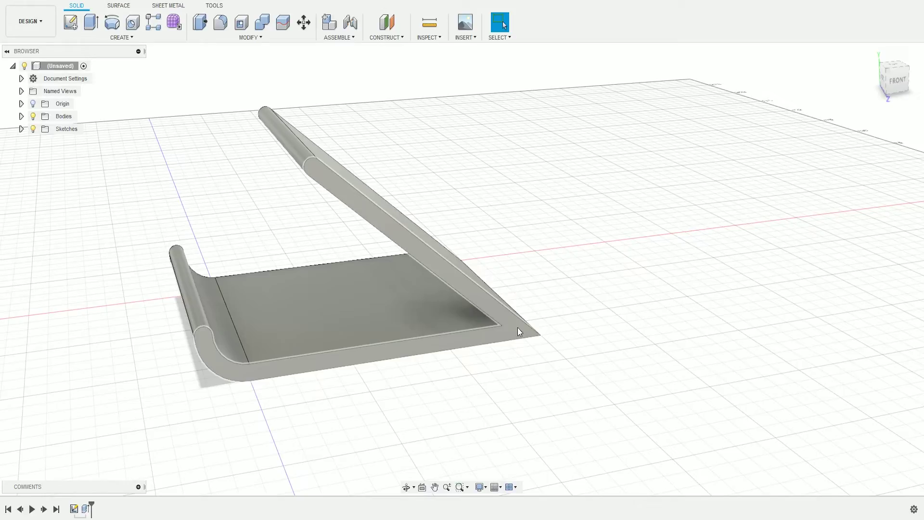
Fillet the stand's inner bend edge at 2 mm.
left_click(220, 22)
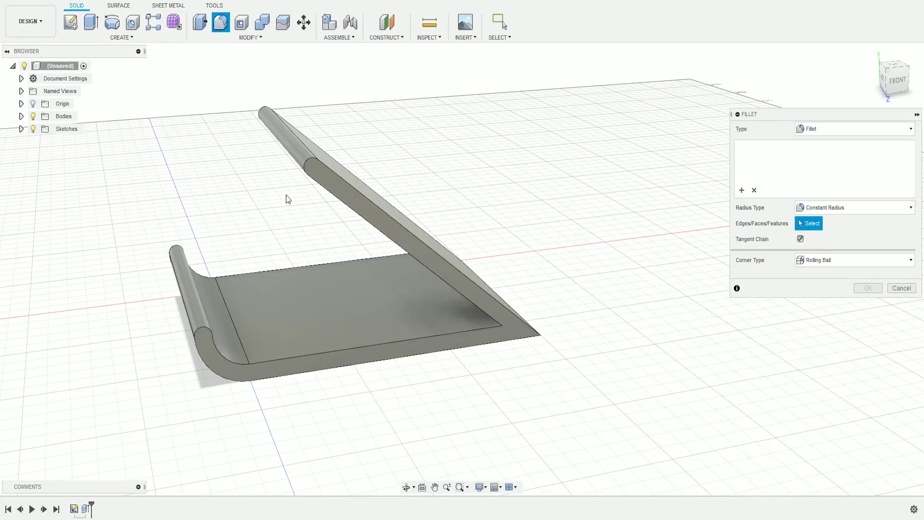
middle_click_drag(307, 220, 316, 204, "shift")
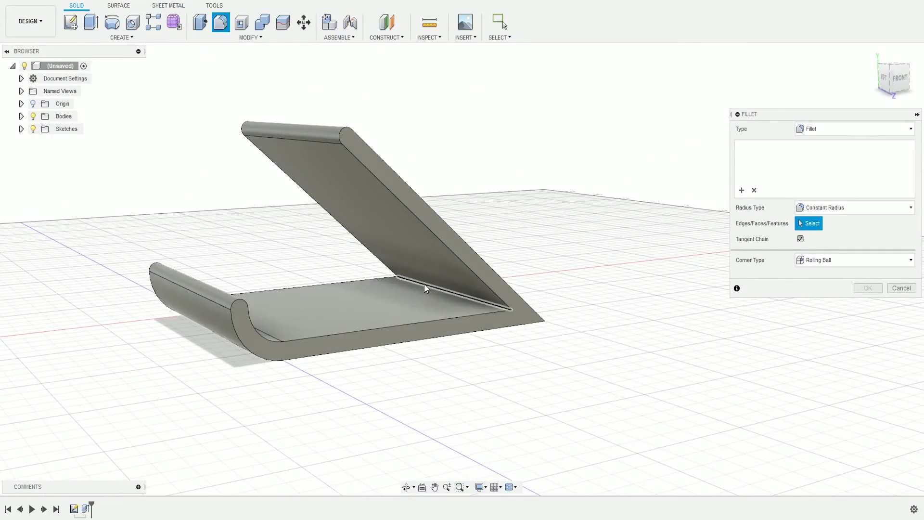
left_click(491, 308)
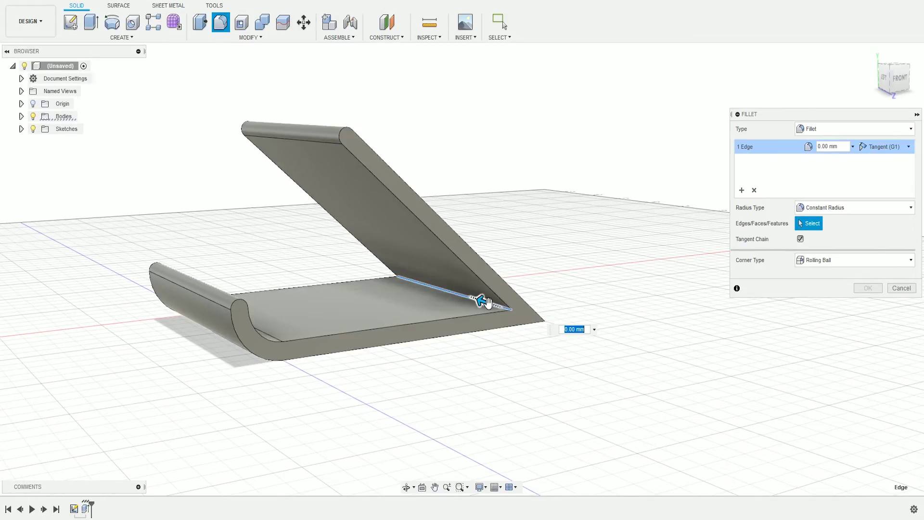
type("2")
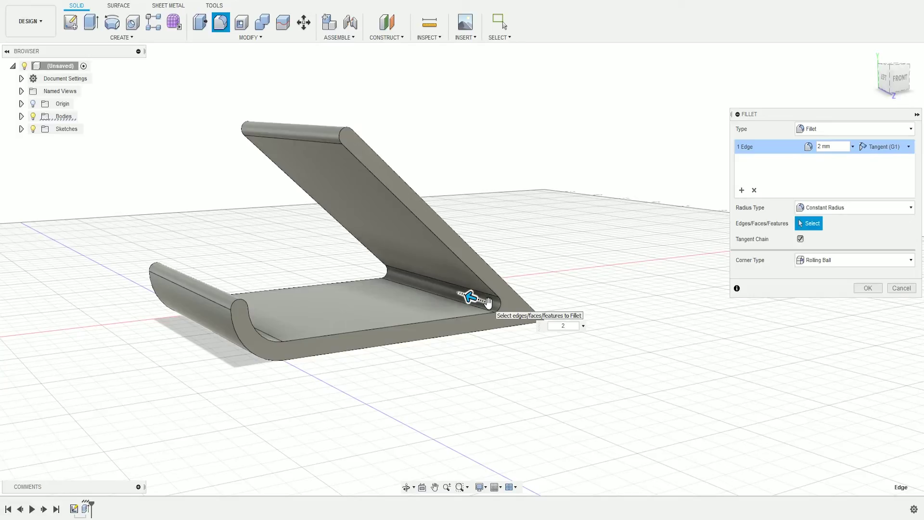
key("Return")
Round the outer bottom bend edge with a 5 mm fillet.
middle_click_drag(520, 323, 463, 318, "shift")
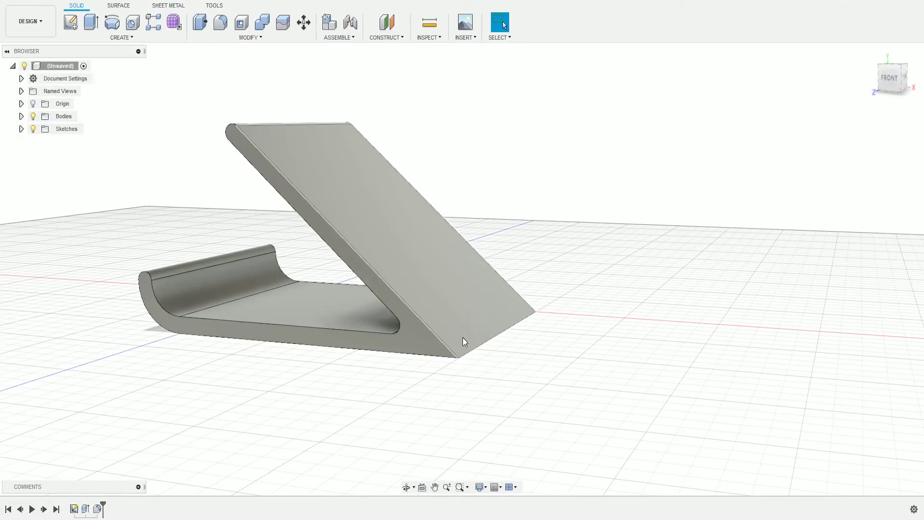
key("f")
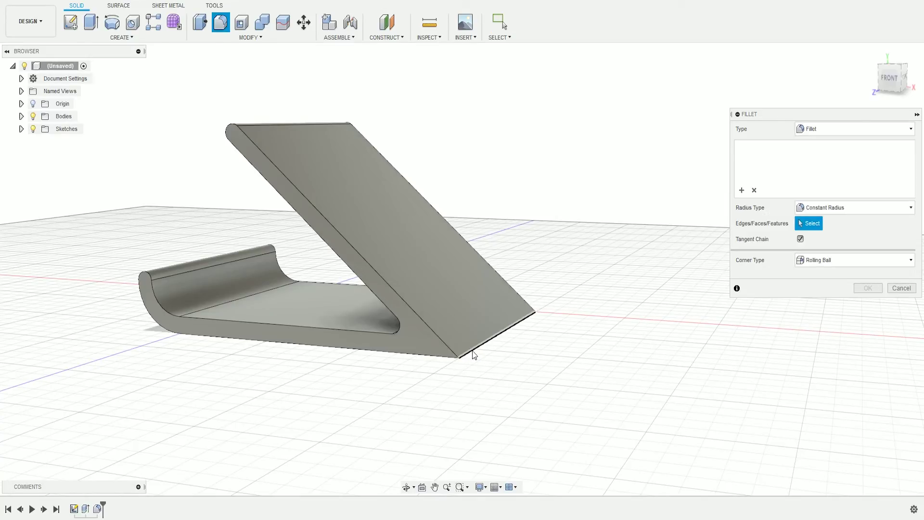
left_click(471, 350)
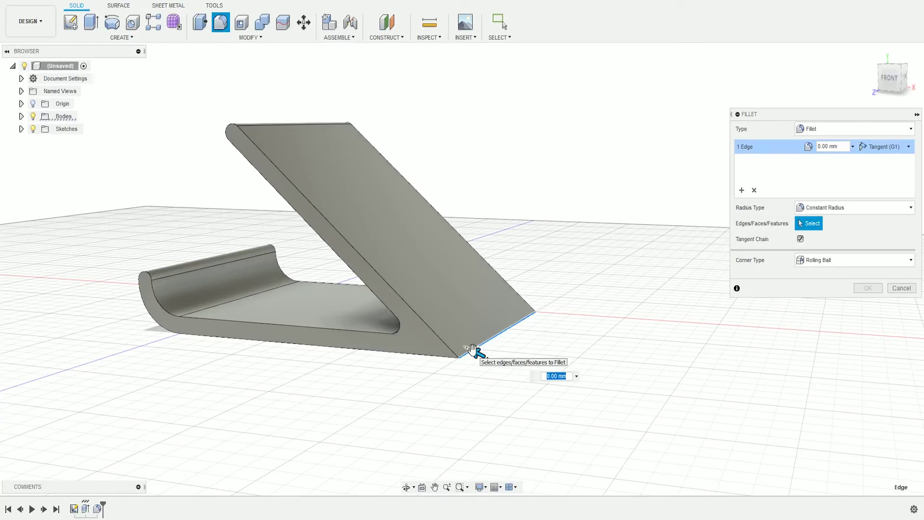
type("5")
key("Return")
scroll(397, 302, "up", 2)
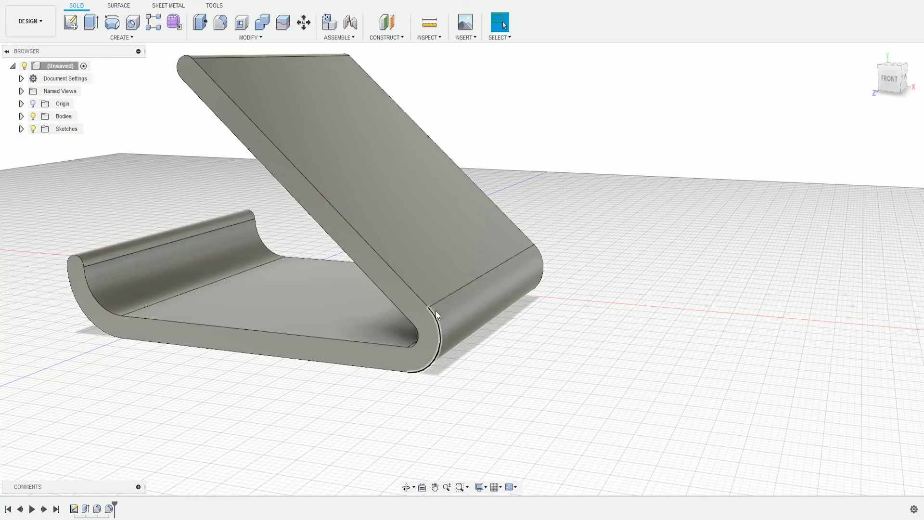
middle_click_drag(374, 315, 457, 365, "shift")
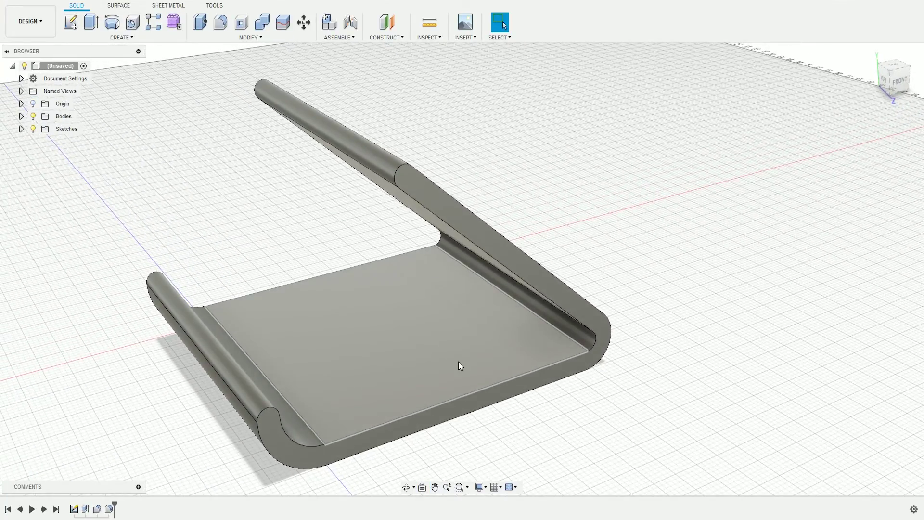